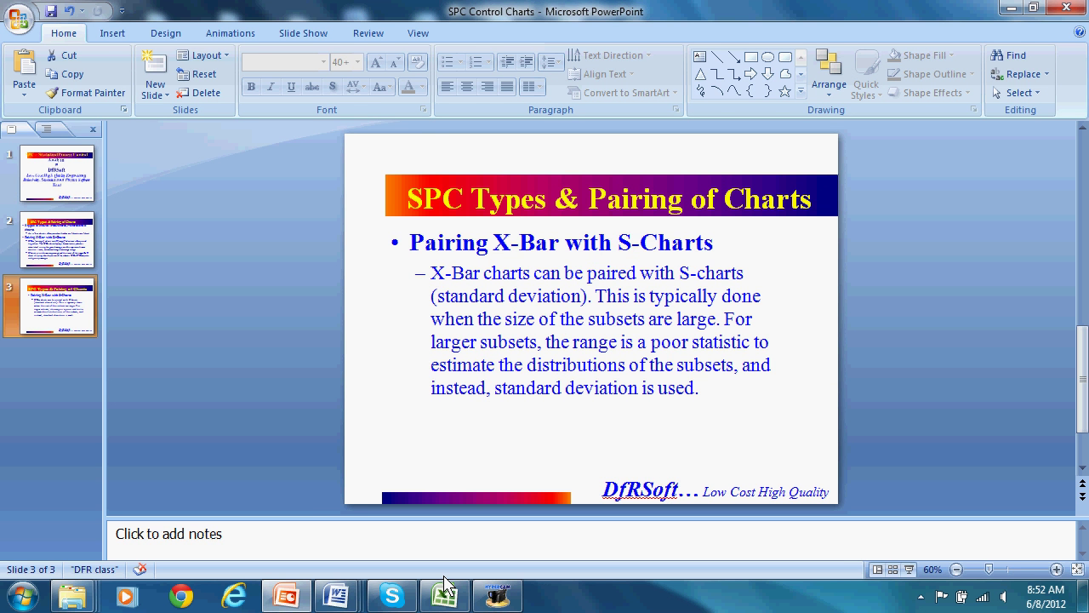
- Switch to the DfRSoft 2012_7 workbook in Excel and follow the index link to the SPC Control Chart with Variable Sample Capability section
click(444, 595)
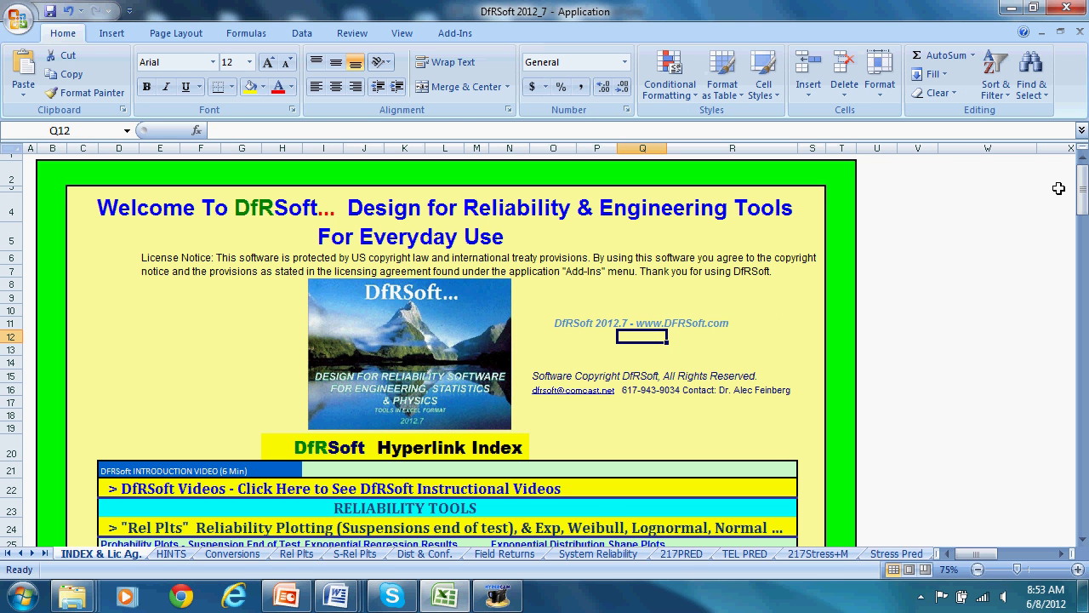
drag(1083, 198, 1086, 322)
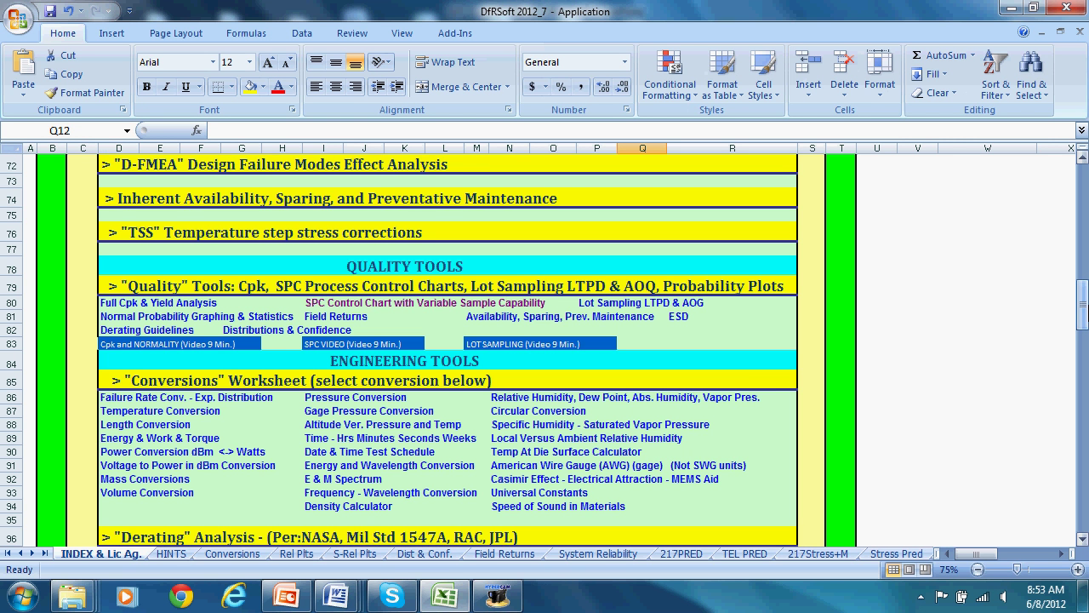
click(354, 308)
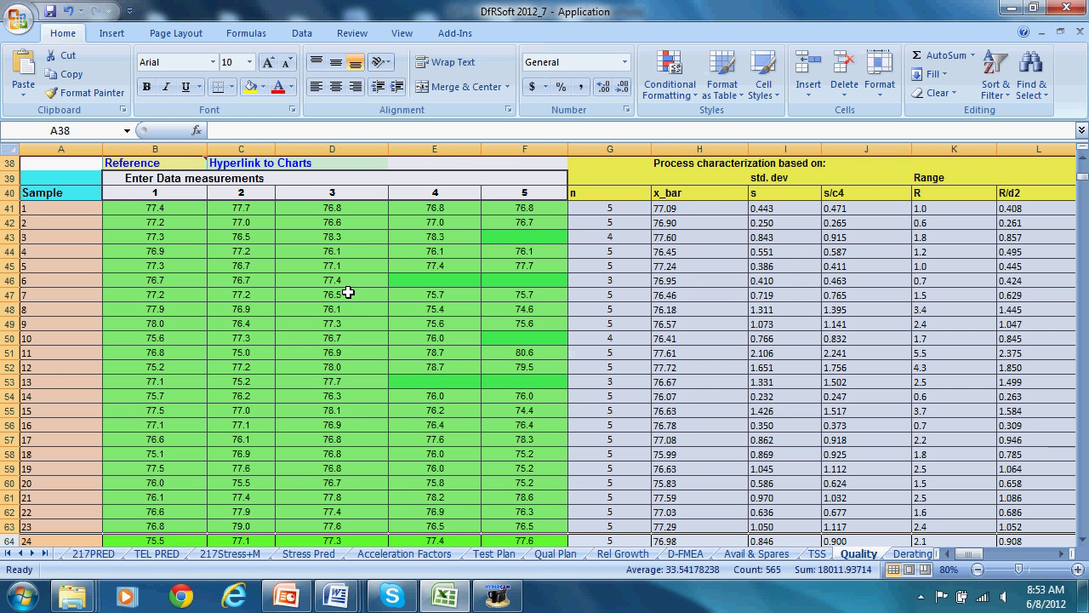
click(1081, 158)
click(1080, 159)
click(1081, 159)
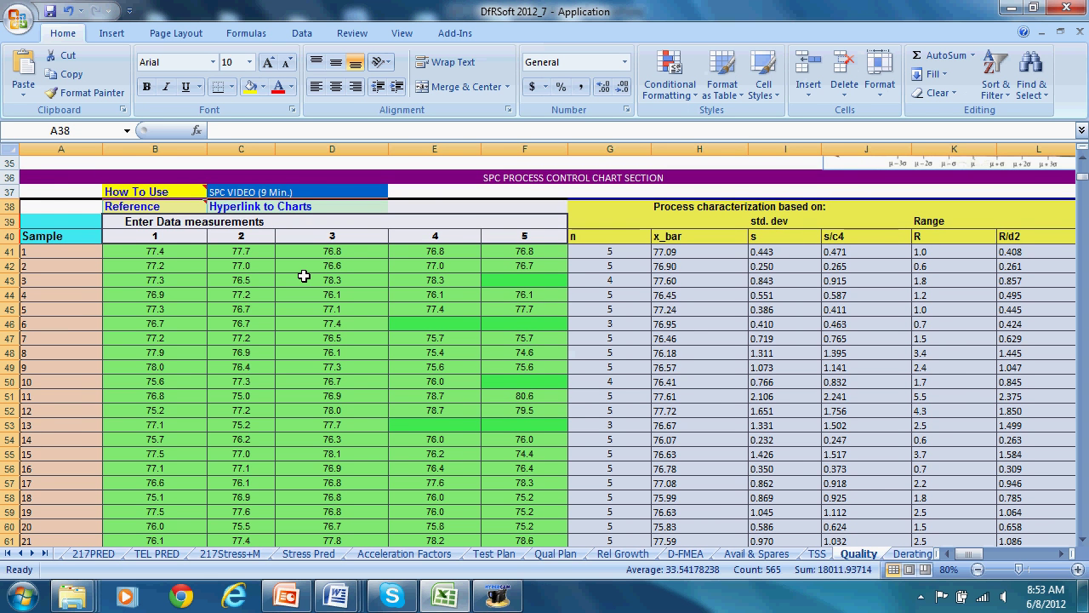
click(48, 191)
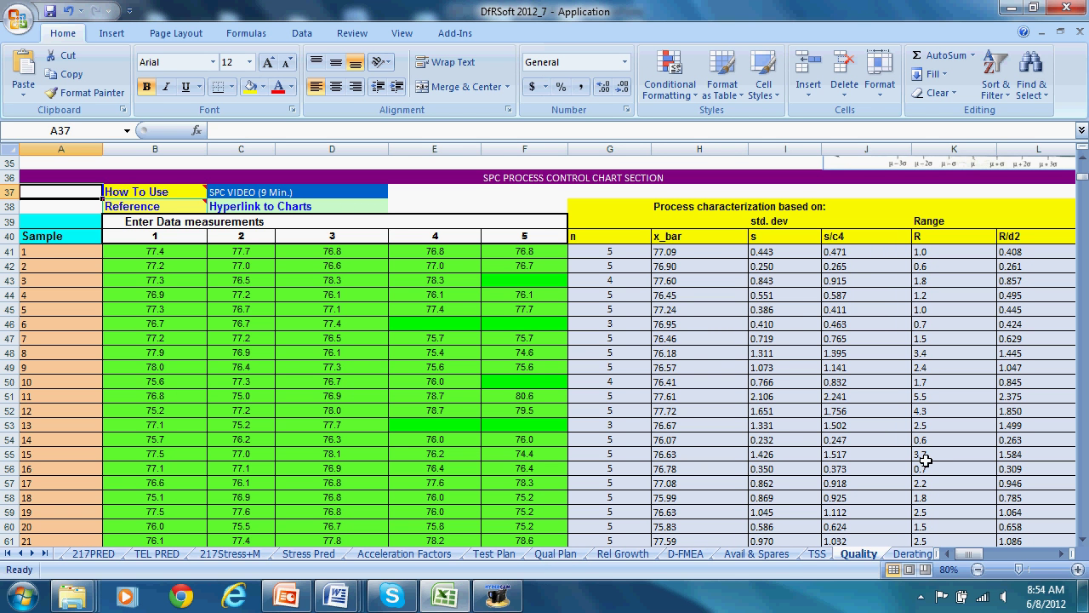
- Examine the process characterization, s-chart and R-chart control limits, and zone test columns beside the measurements, with the sheet at 90% zoom
click(1061, 554)
click(1061, 554)
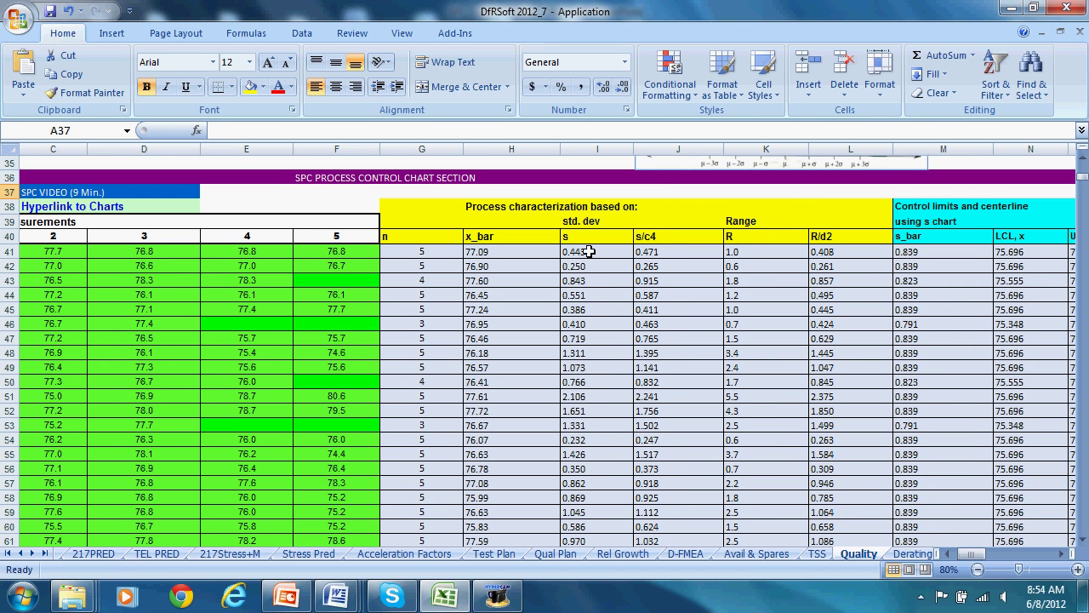
click(1077, 569)
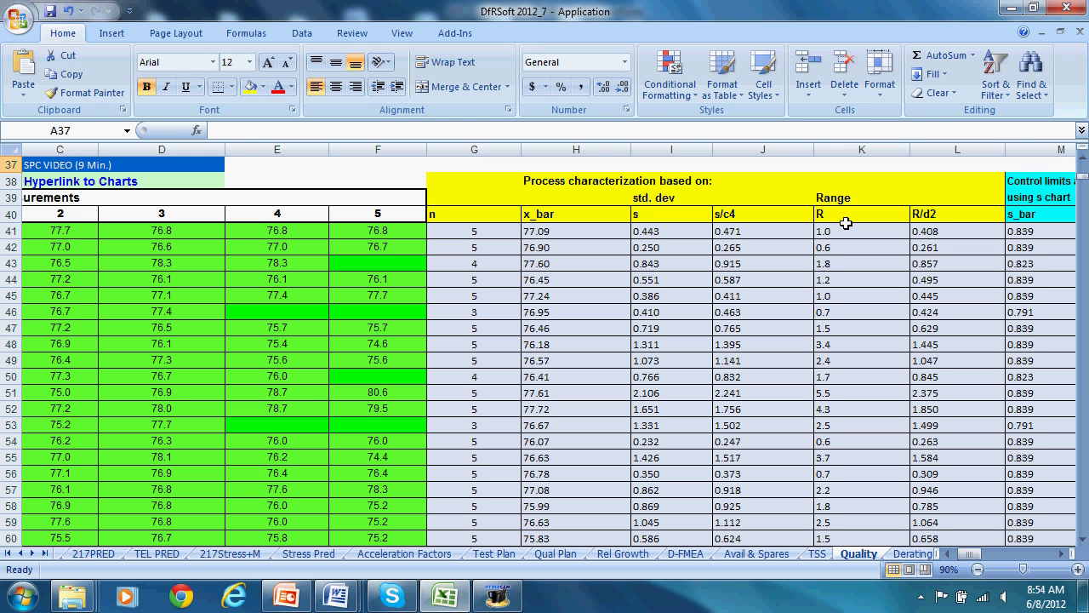
click(1063, 554)
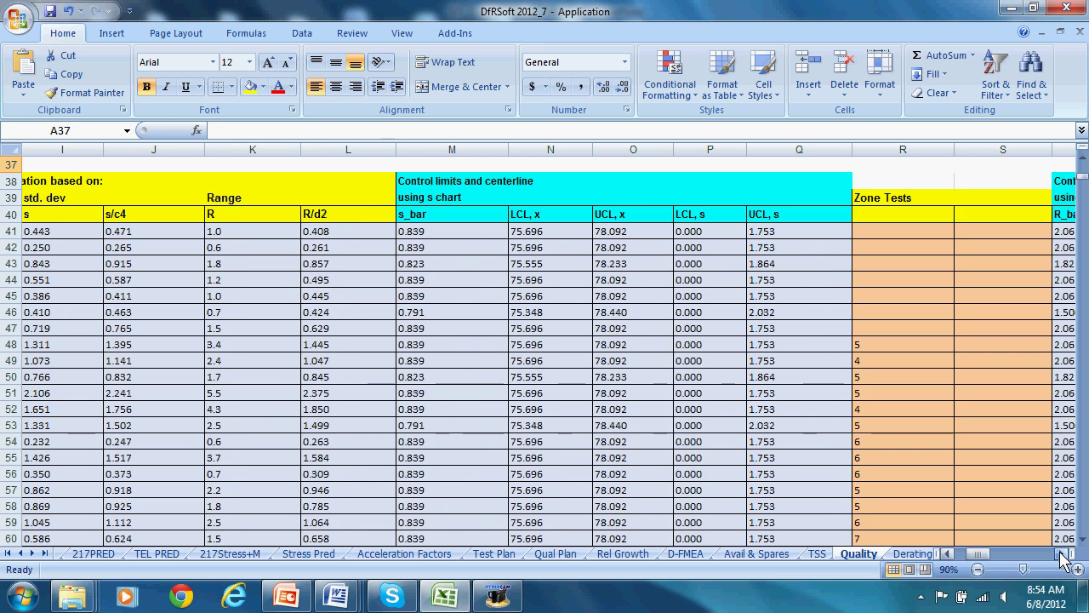
click(1063, 553)
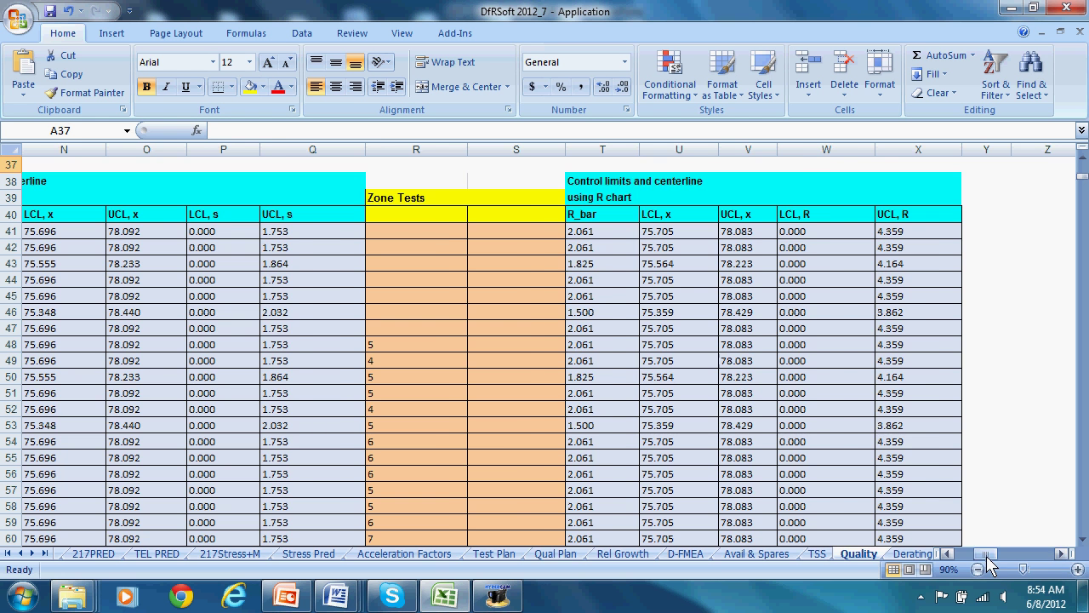
drag(988, 555, 975, 565)
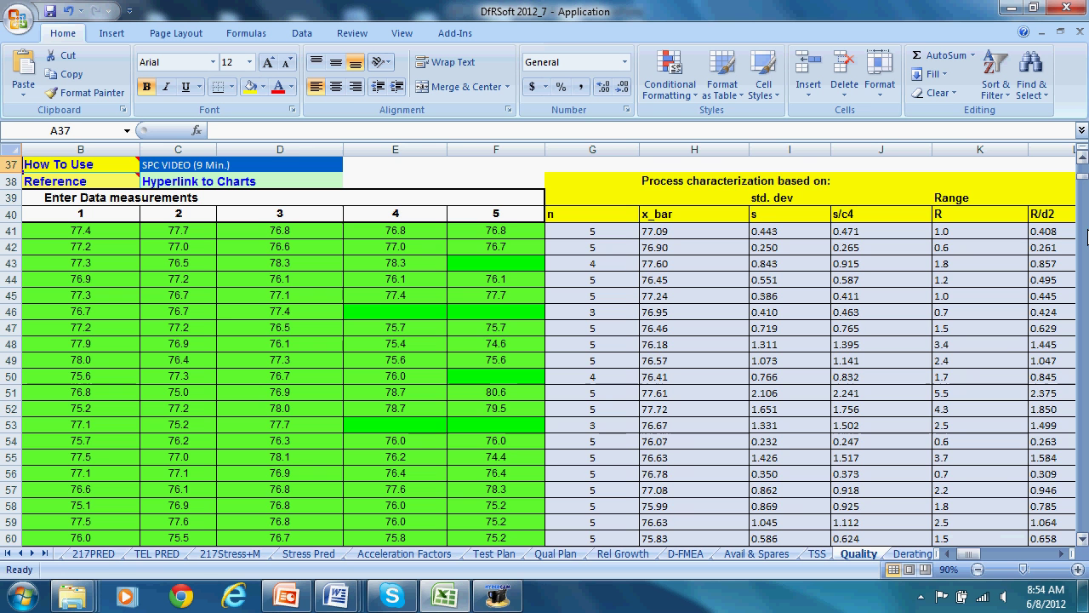
- Look over the X bar, R and S control charts below the data table, returning to the X bar and R chart pair
drag(1084, 189, 1085, 194)
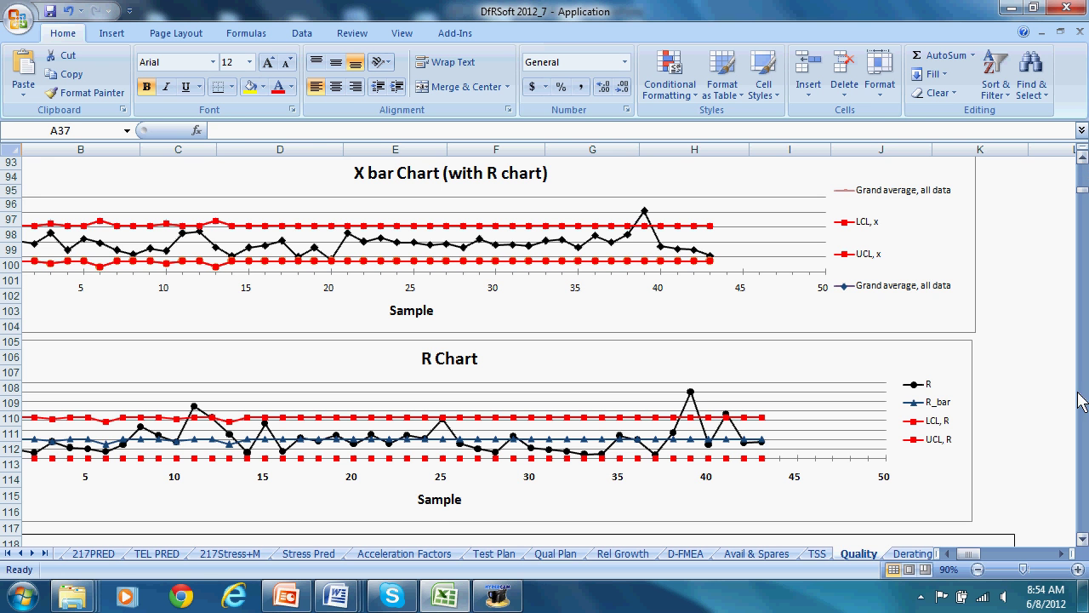
click(1082, 538)
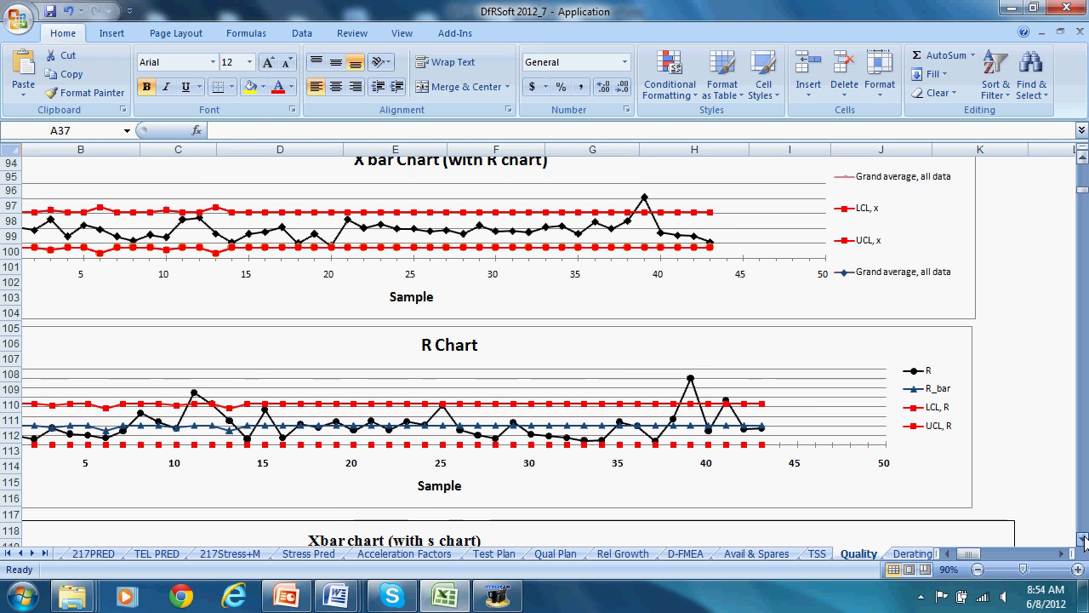
drag(1082, 538, 1083, 539)
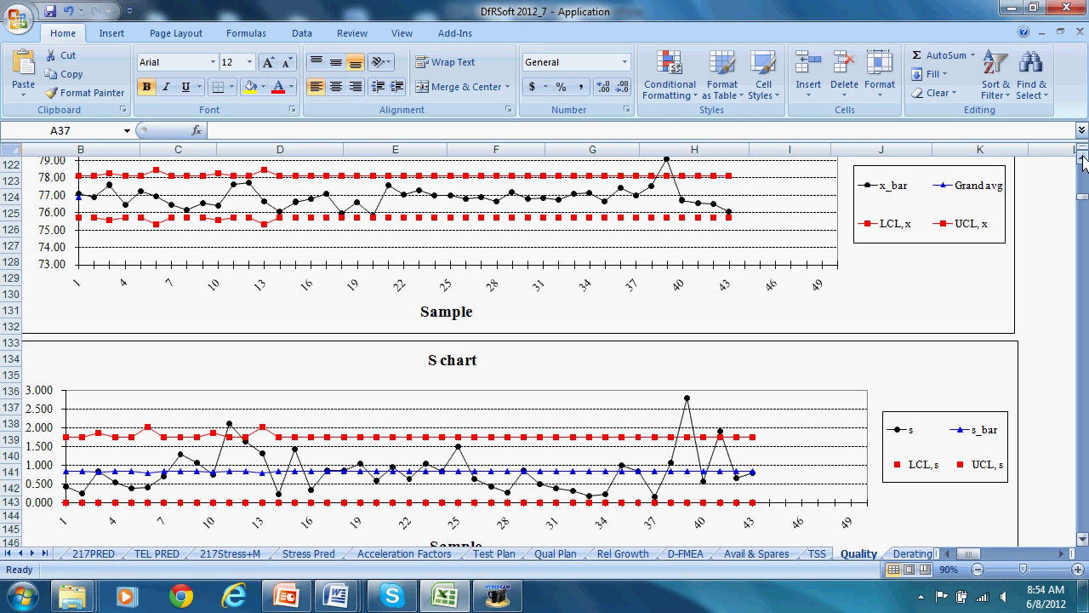
drag(1084, 162, 1083, 163)
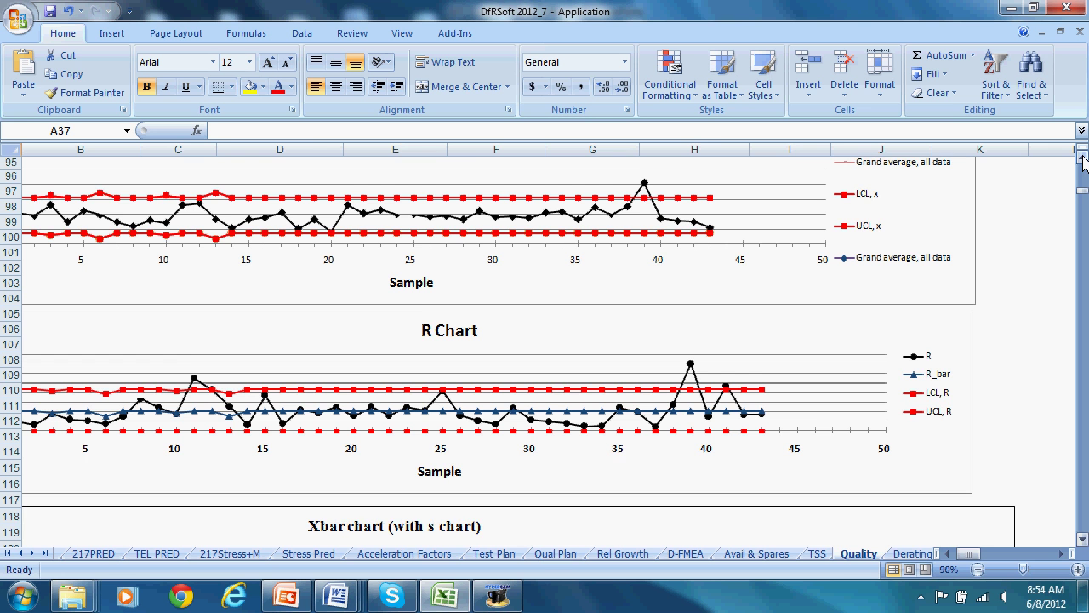
click(1083, 163)
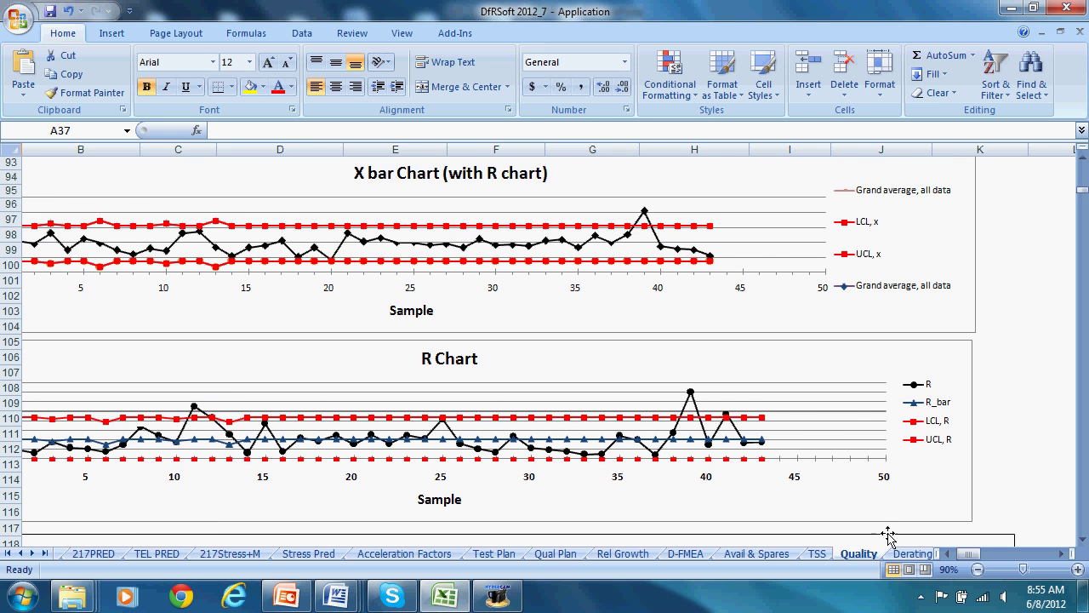
drag(957, 545, 955, 553)
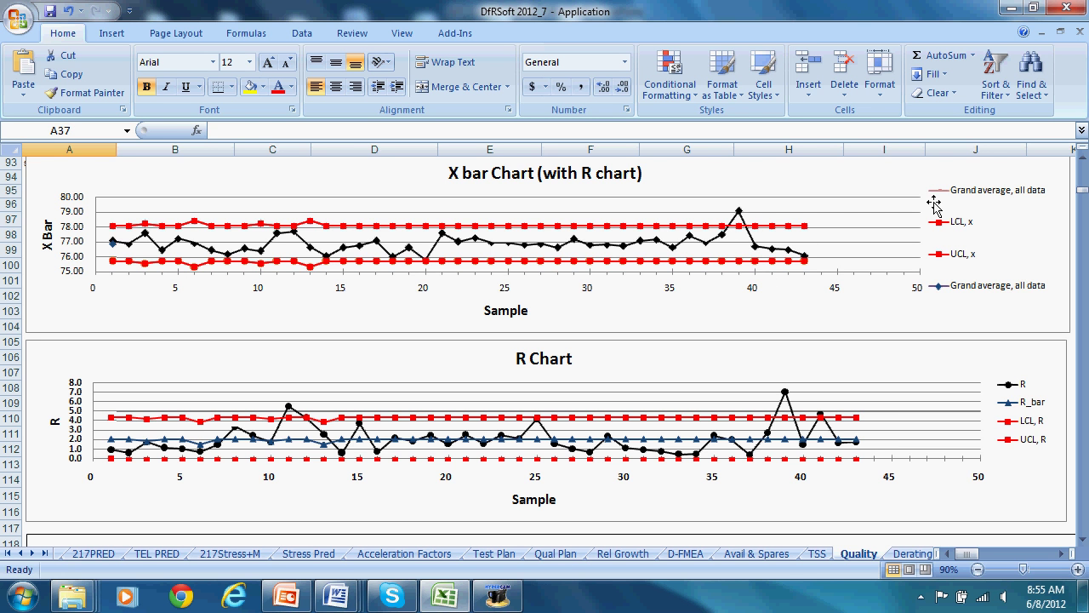
- Inspect the x_bar, standard deviation and range values of sample 39 in the SPC data table
click(1081, 159)
scroll(1082, 164, up, 7)
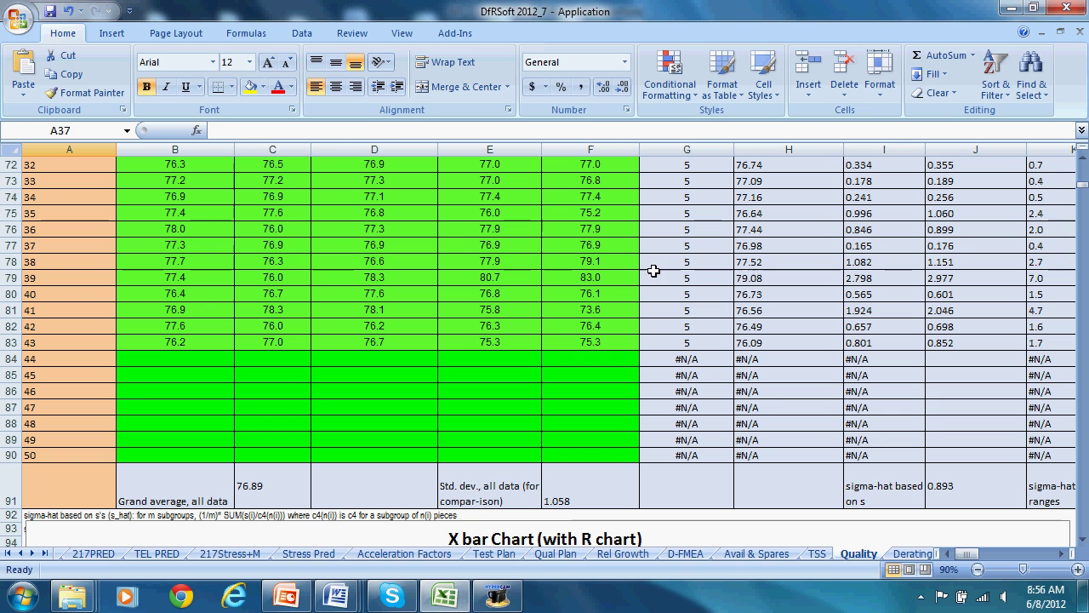
click(744, 280)
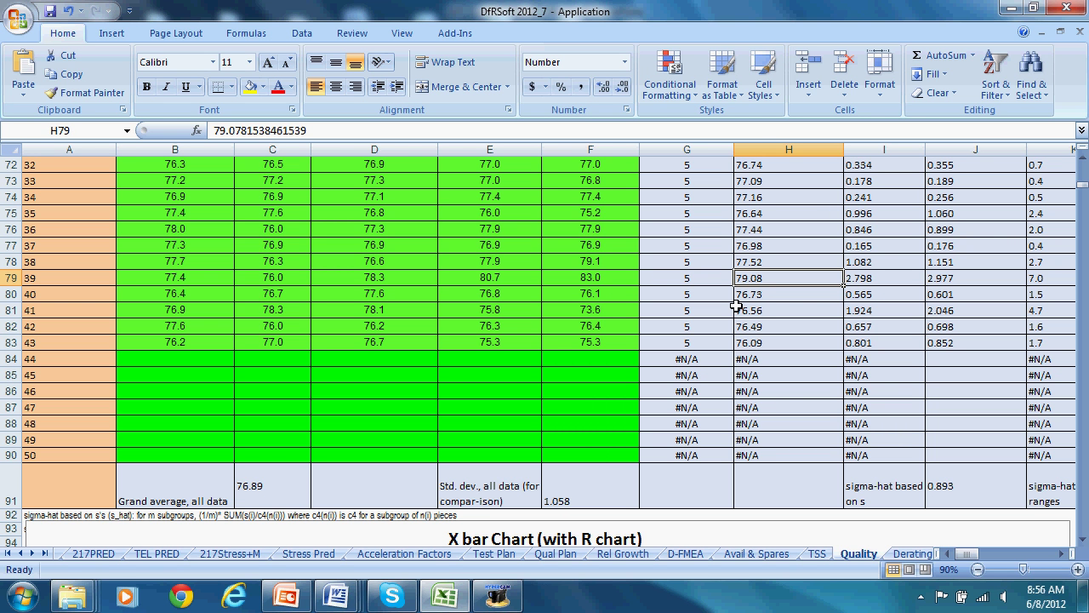
key(Right)
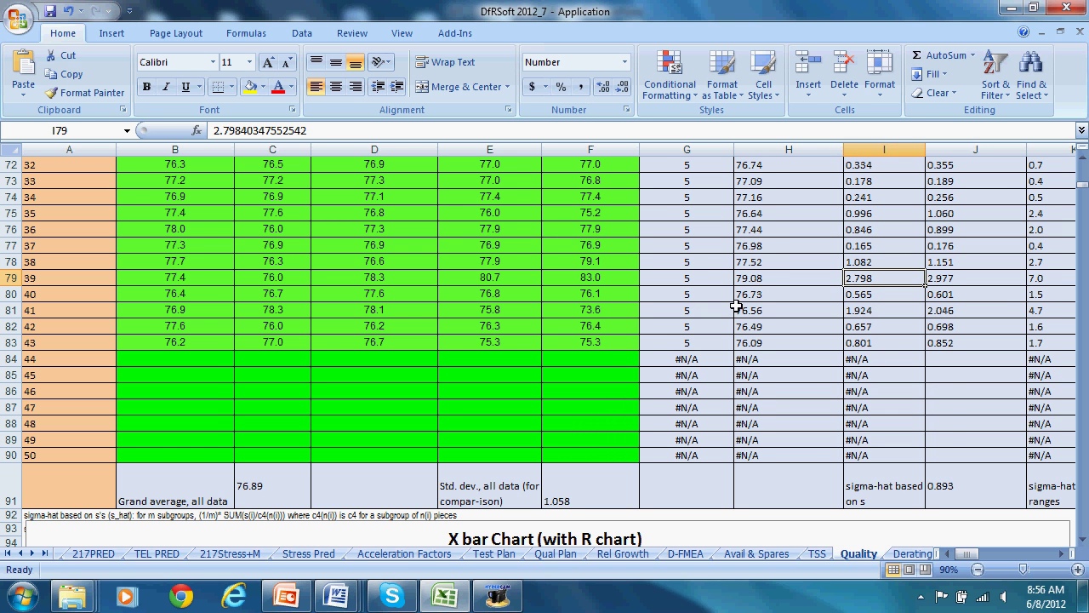
key(Right)
key(Right)
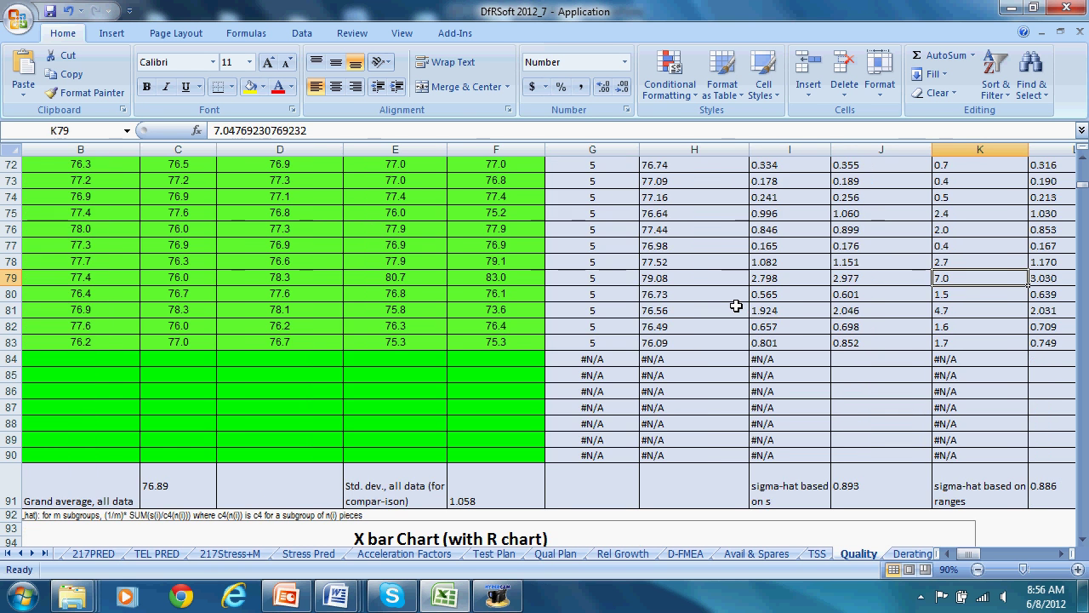
key(Left)
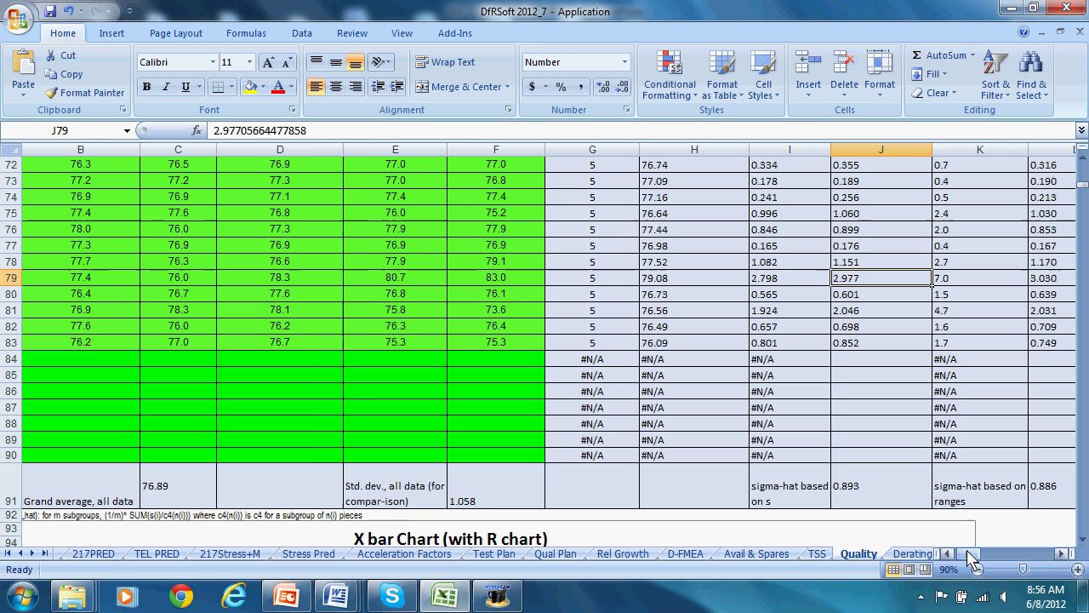
drag(966, 550, 960, 550)
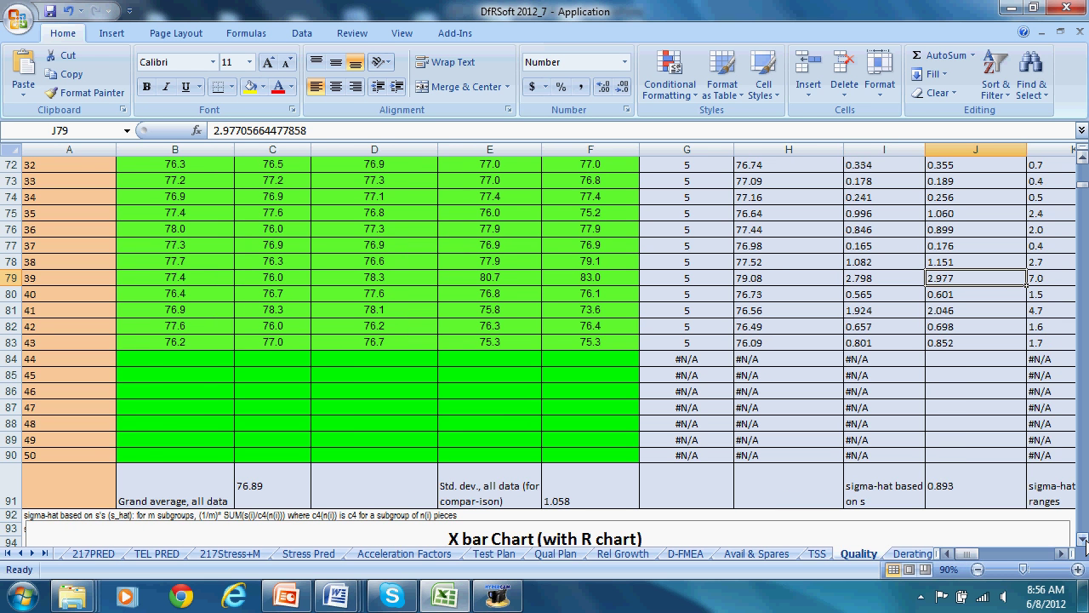
- Examine the R chart, the Xbar chart paired with the s chart, and the S chart for points outside the control limits
drag(1083, 542, 1083, 542)
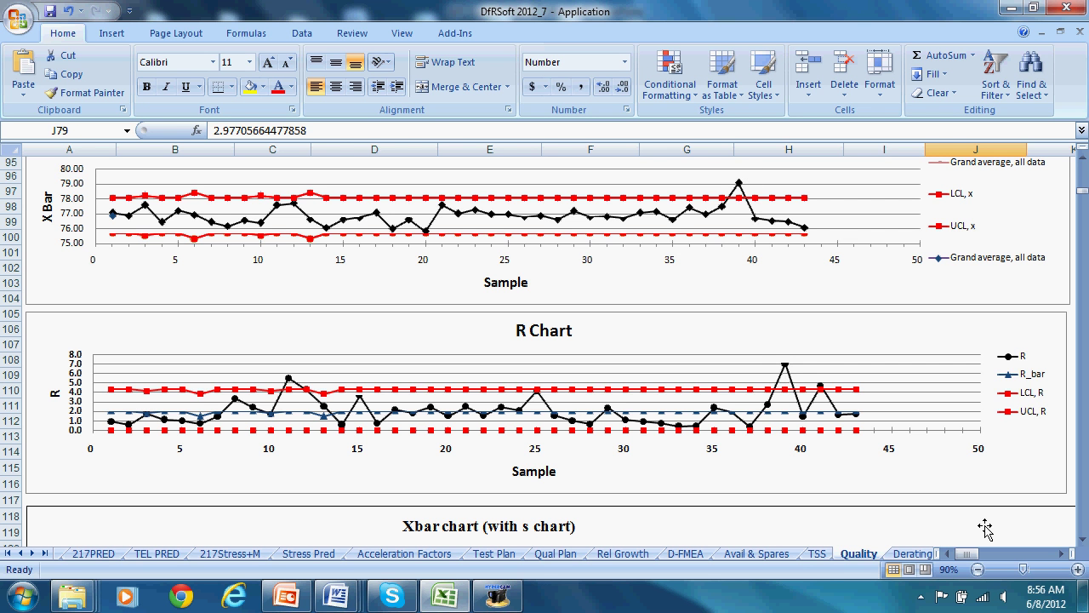
click(1083, 539)
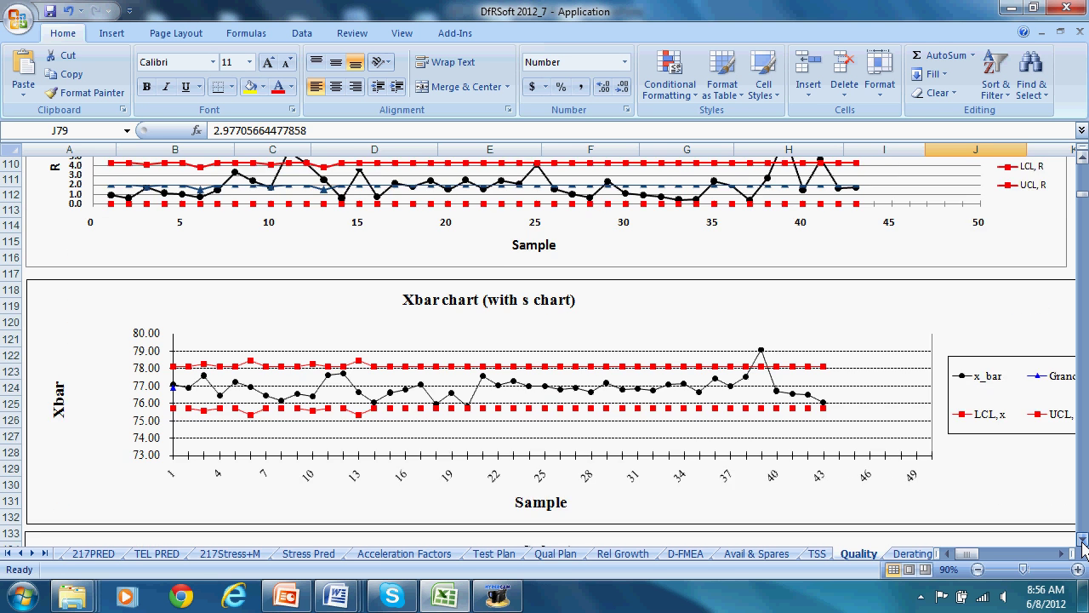
click(1083, 540)
click(1082, 539)
click(1082, 540)
click(1082, 539)
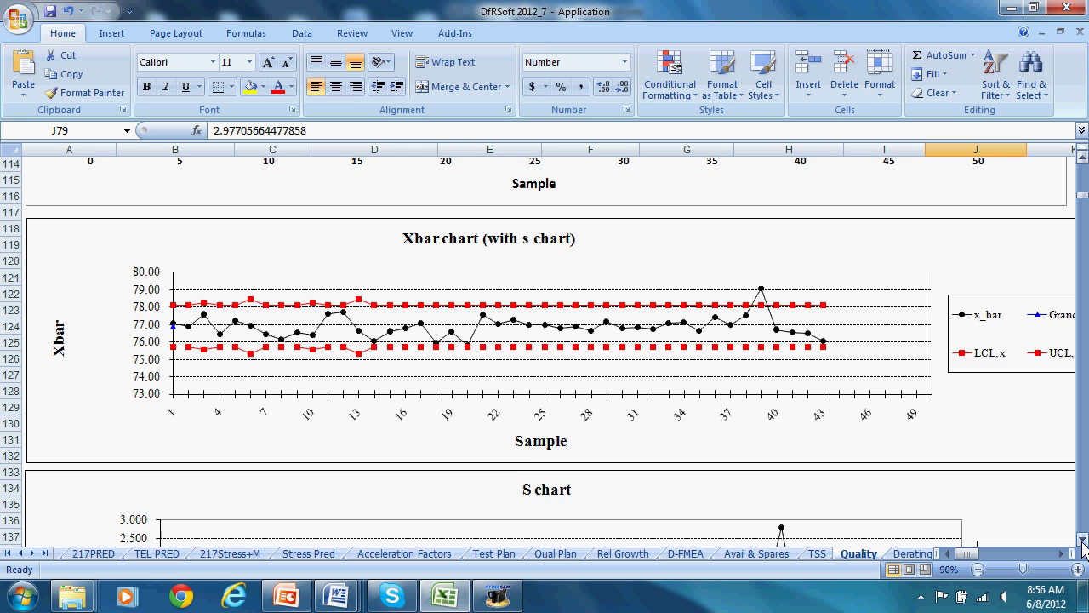
click(1082, 540)
click(1083, 539)
click(1082, 540)
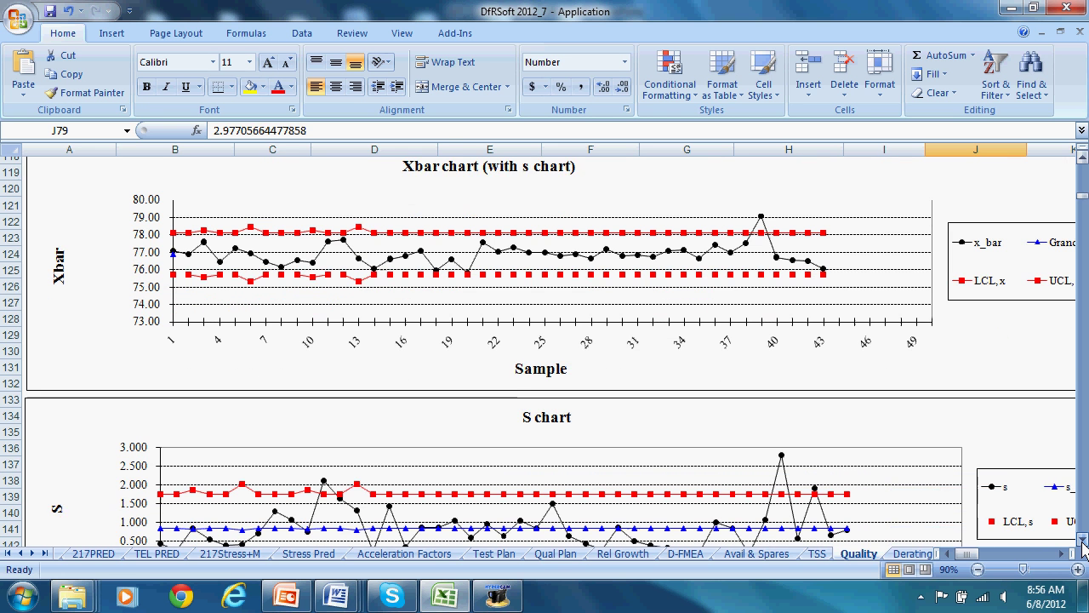
click(1083, 539)
click(1083, 540)
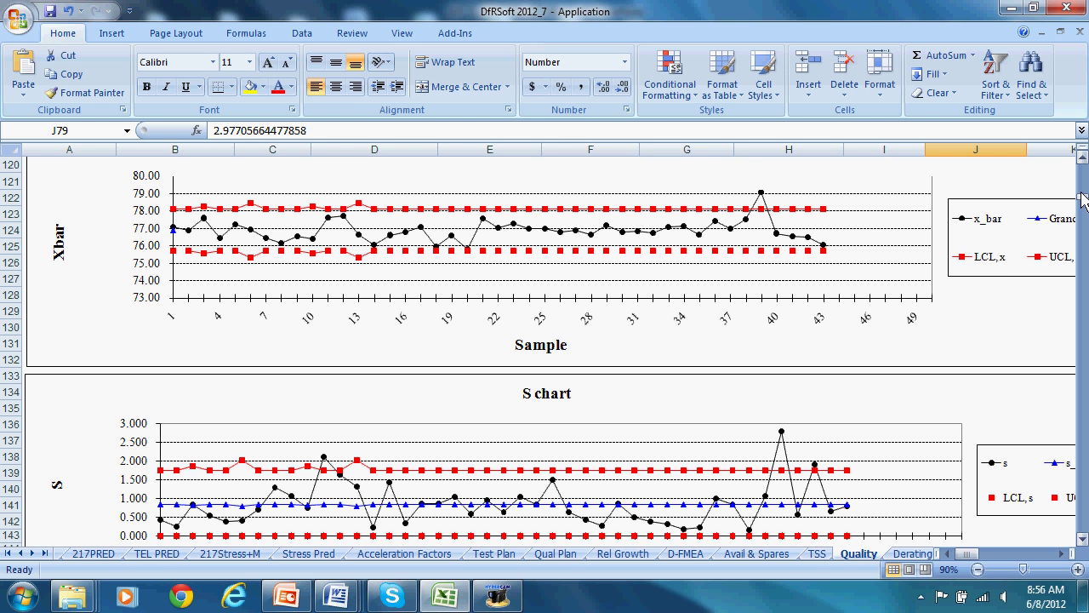
- Look through the Quality sheet's Cpk analysis, lot sampling and normal probability plotting sections
drag(1084, 200, 1082, 165)
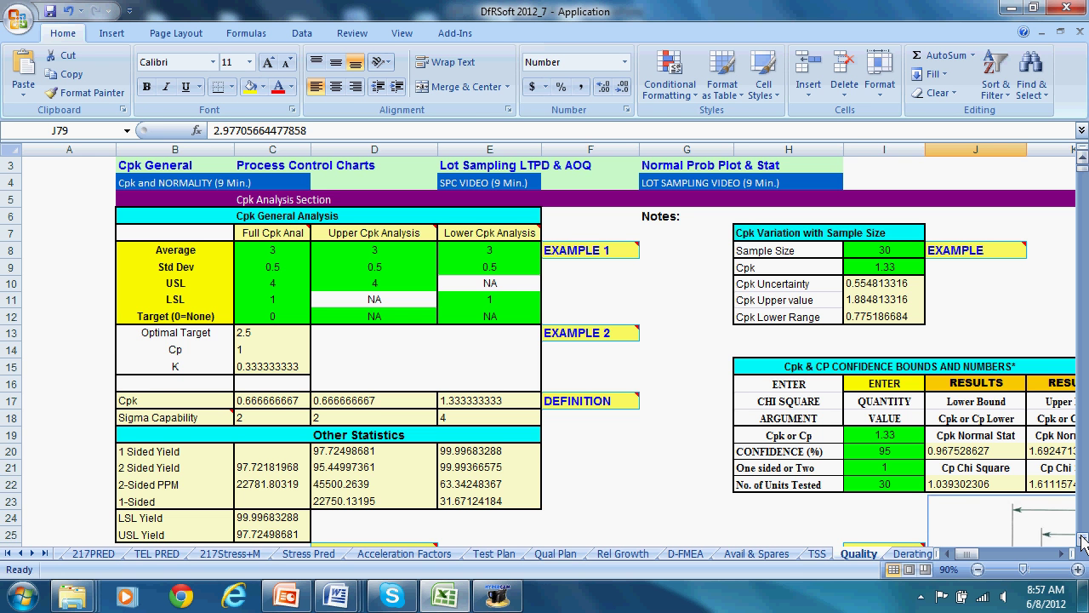
drag(1082, 542, 1083, 541)
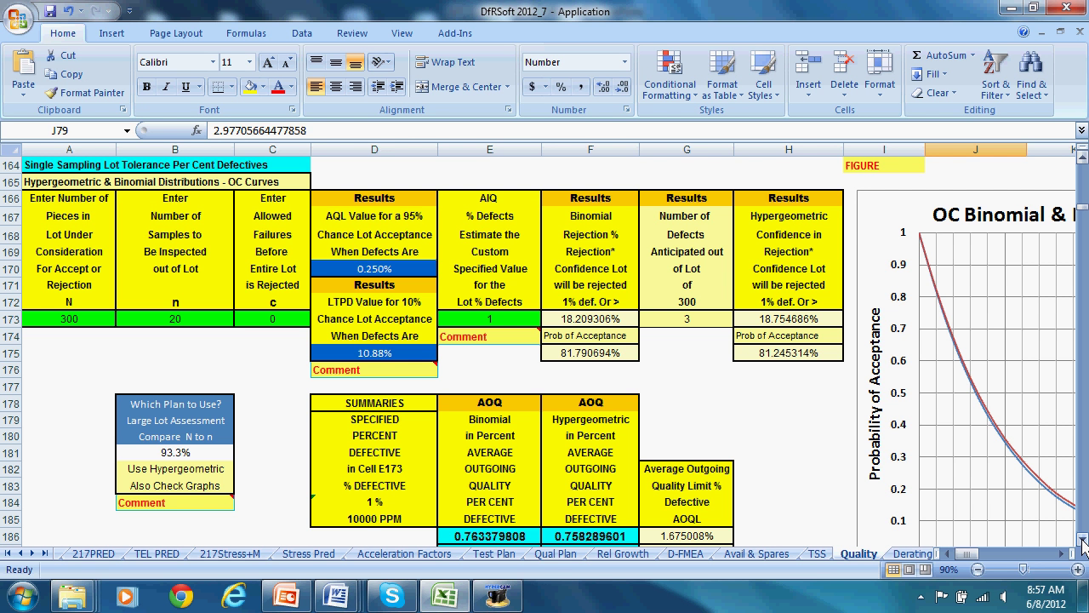
drag(1082, 540, 1082, 540)
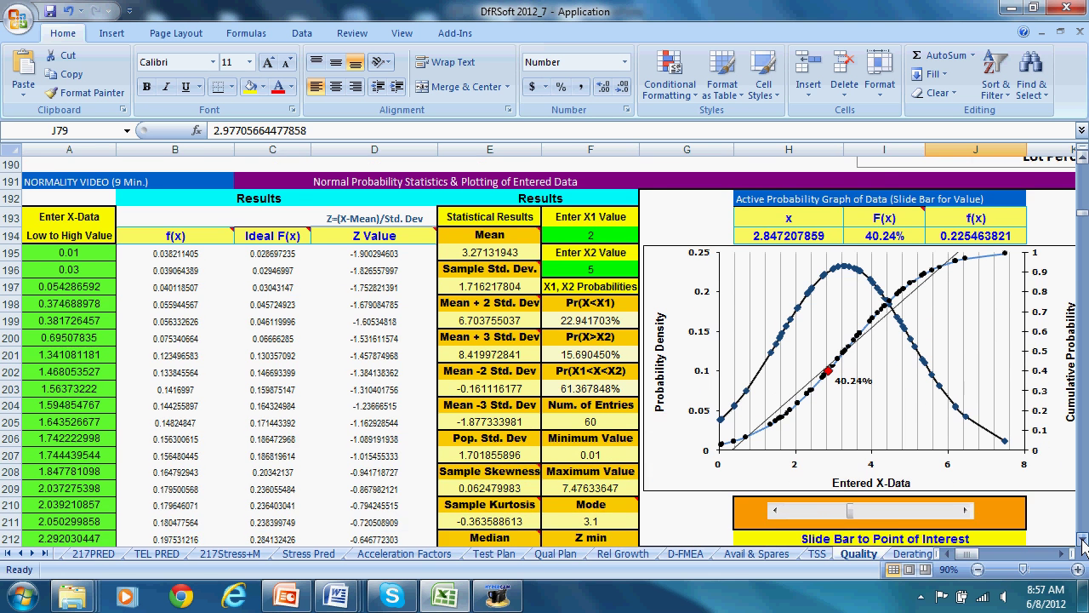
click(1082, 541)
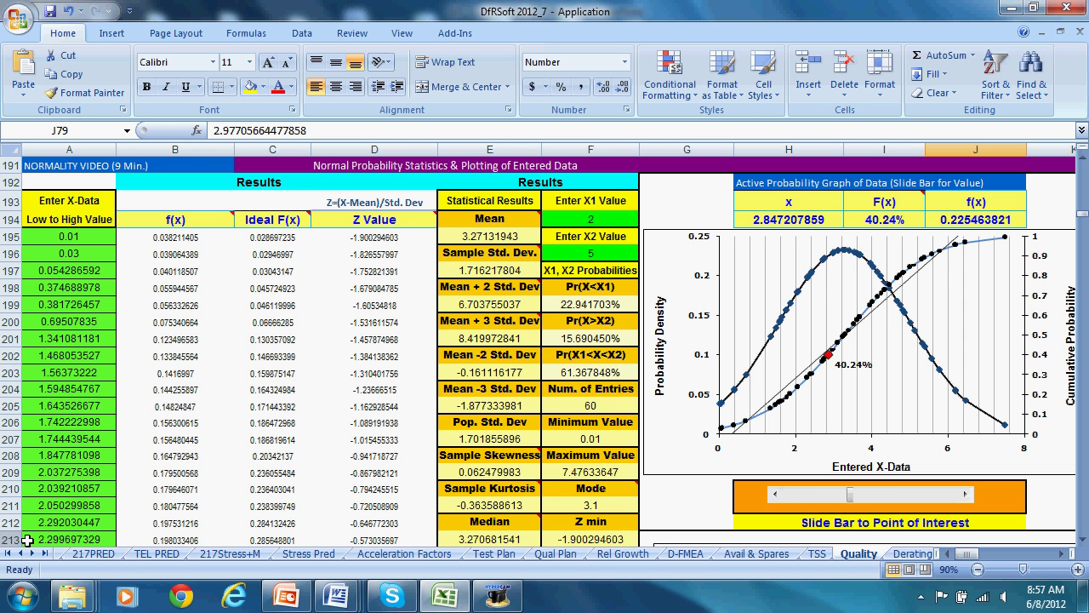
- Return to the beginning of the INDEX & Lic Ag. sheet and select cell Q12
click(8, 553)
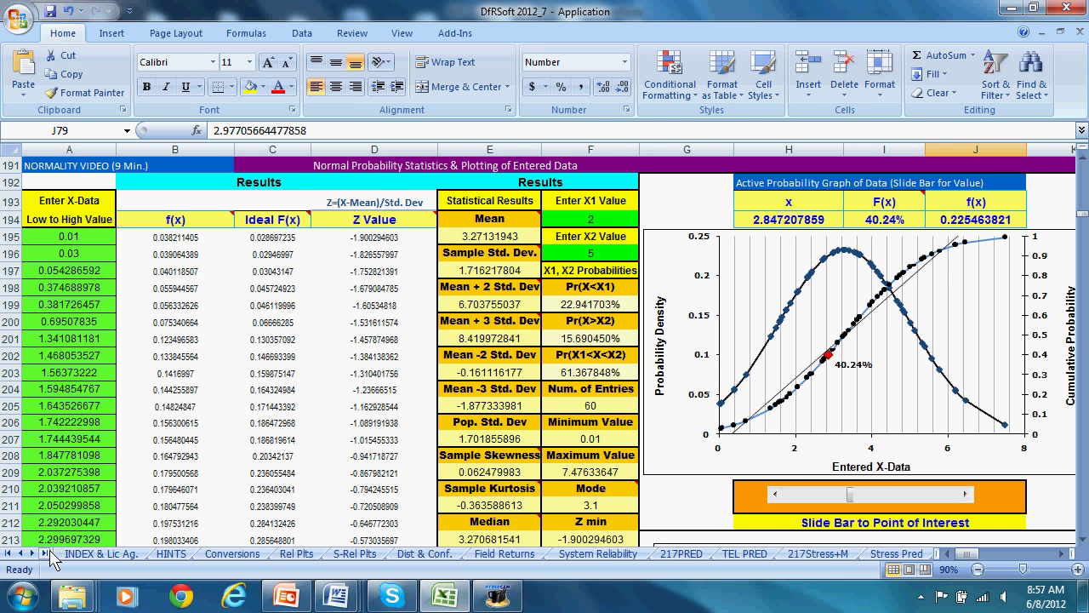
click(76, 554)
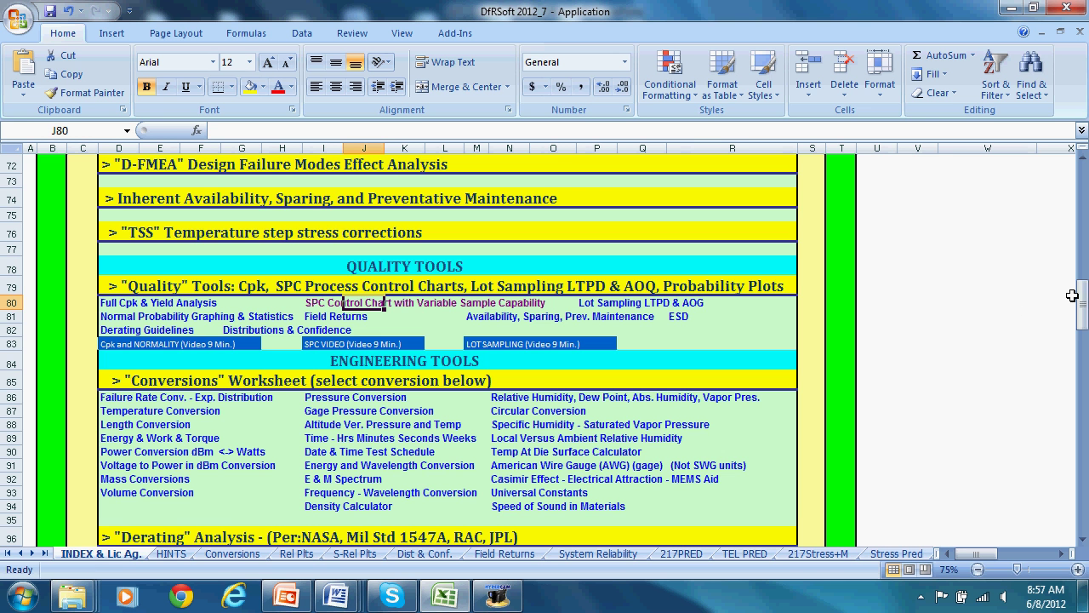
drag(1072, 296, 1078, 179)
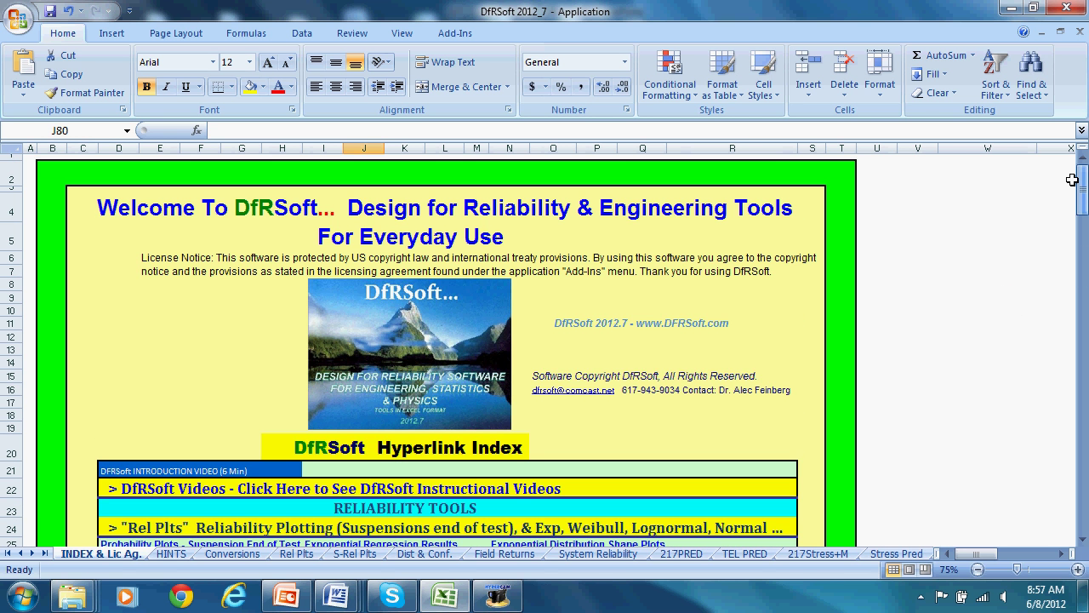
click(636, 340)
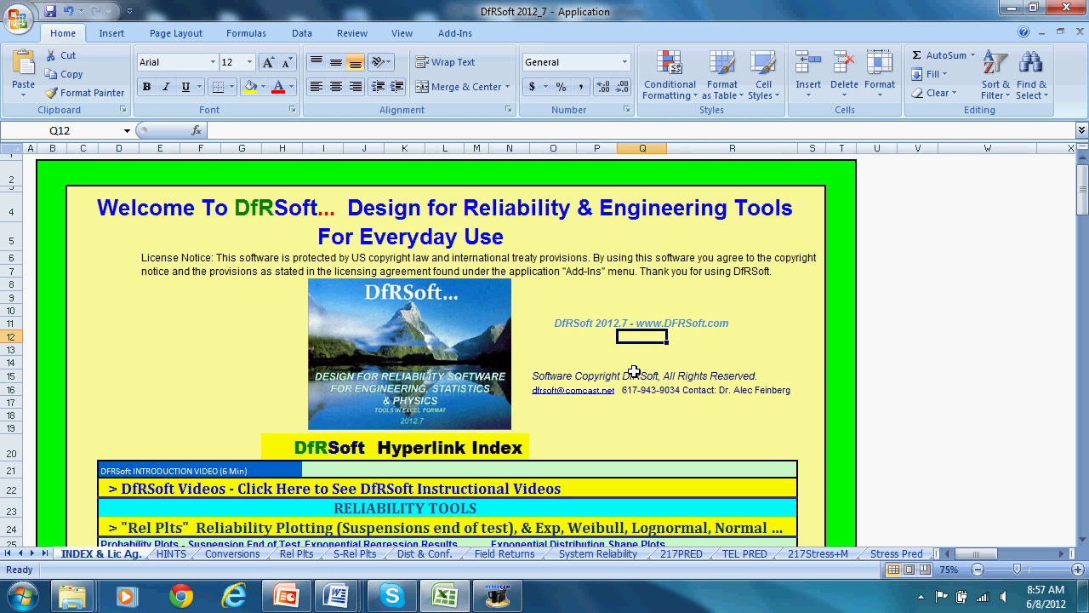